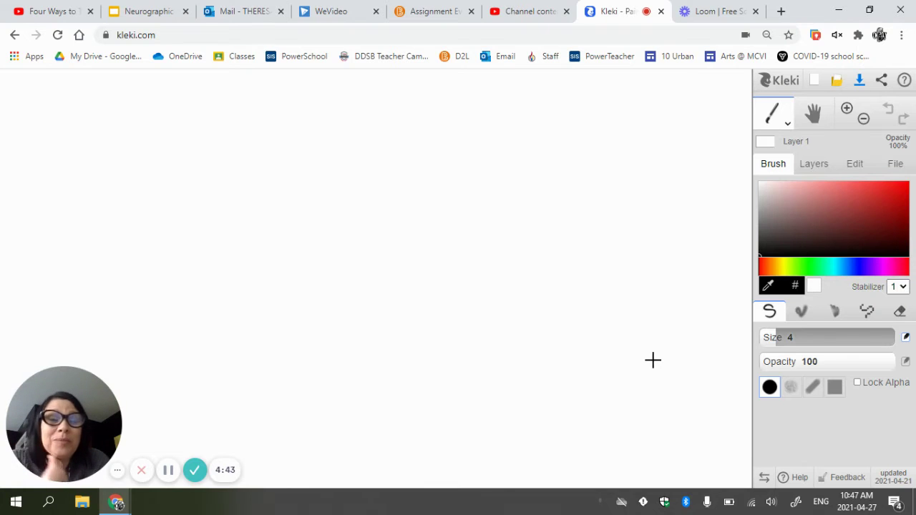
Import bowie.PNG from the Desktop as a new layer, enlarged to nearly the full canvas height
{"action": "left_click", "coordinate": [838, 83]}
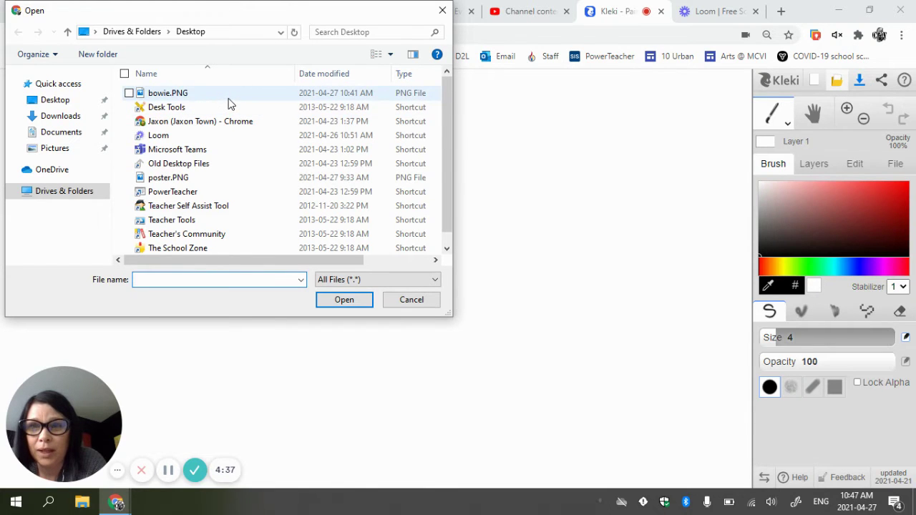
{"action": "left_click", "coordinate": [229, 95]}
{"action": "left_click", "coordinate": [344, 299]}
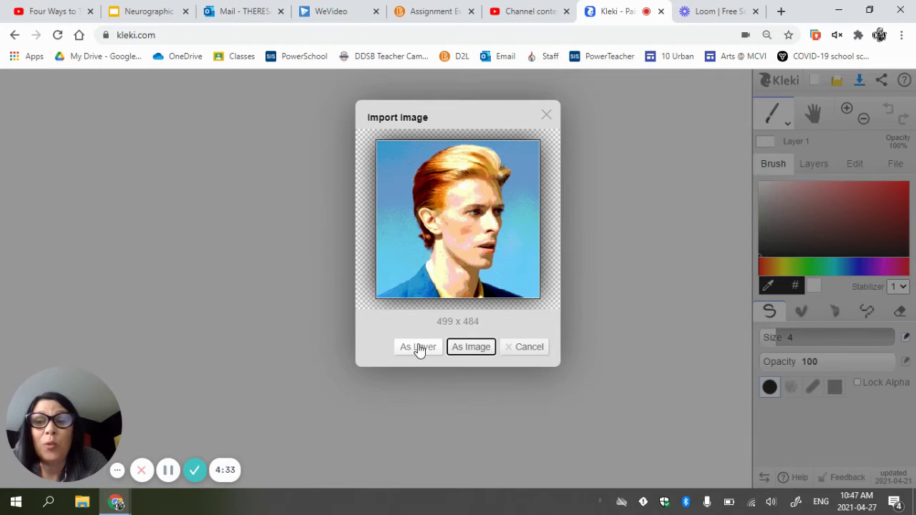
{"action": "left_click", "coordinate": [420, 348]}
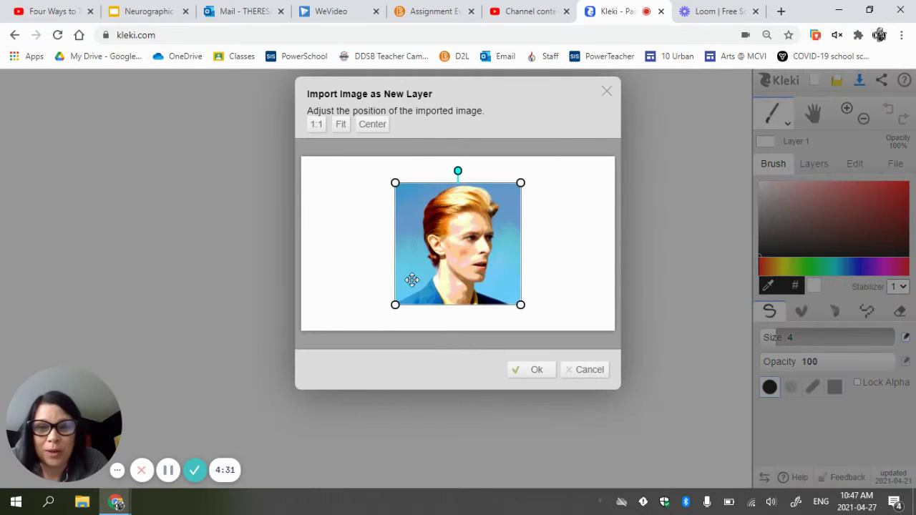
{"action": "left_click_drag", "start_coordinate": [394, 304], "coordinate": [372, 327]}
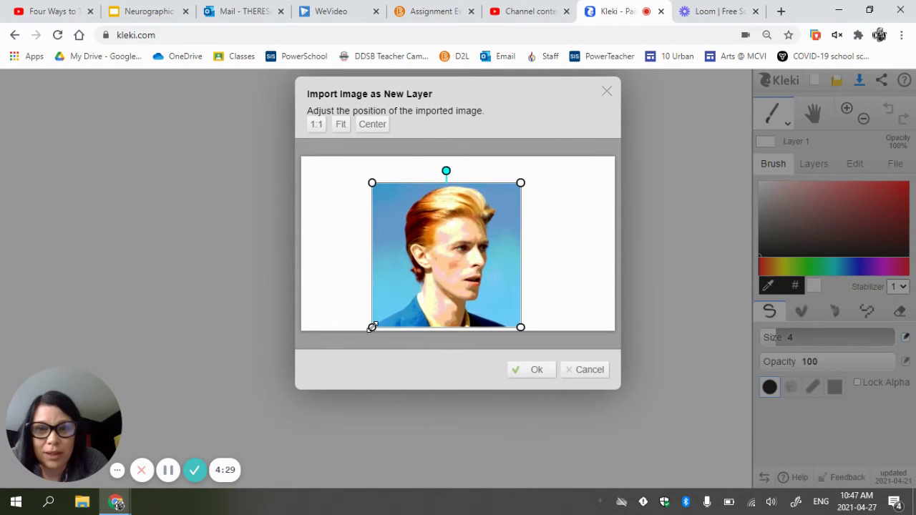
{"action": "left_click_drag", "start_coordinate": [520, 184], "coordinate": [544, 160]}
{"action": "left_click", "coordinate": [536, 370]}
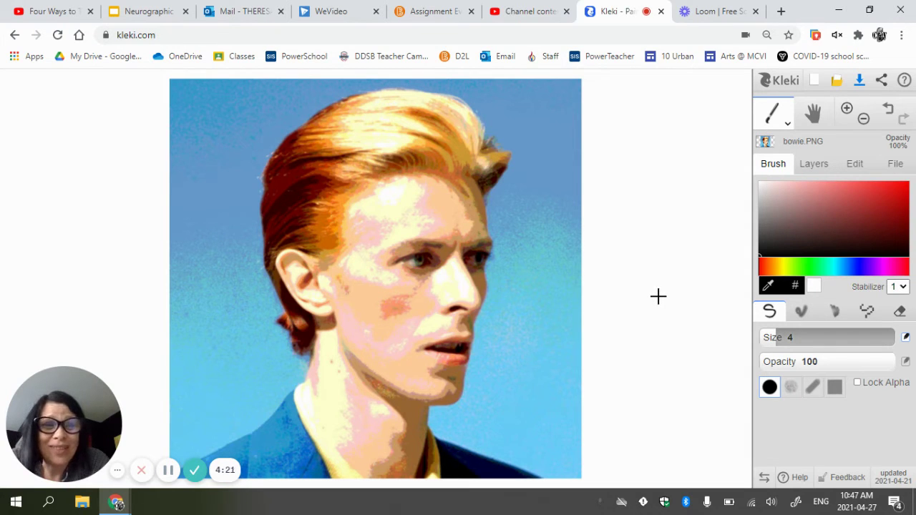
Add a new layer above the photo and reduce the brush size to 1.7
{"action": "left_click", "coordinate": [815, 173]}
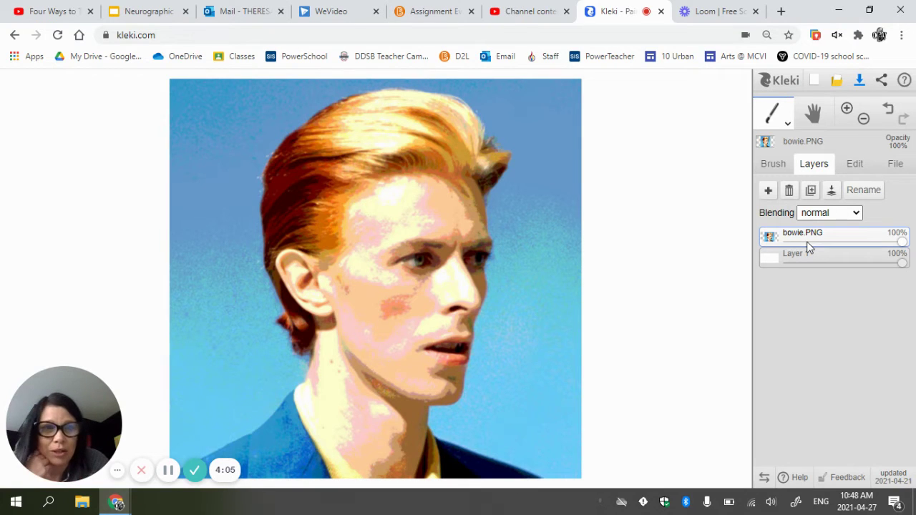
{"action": "left_click", "coordinate": [767, 192]}
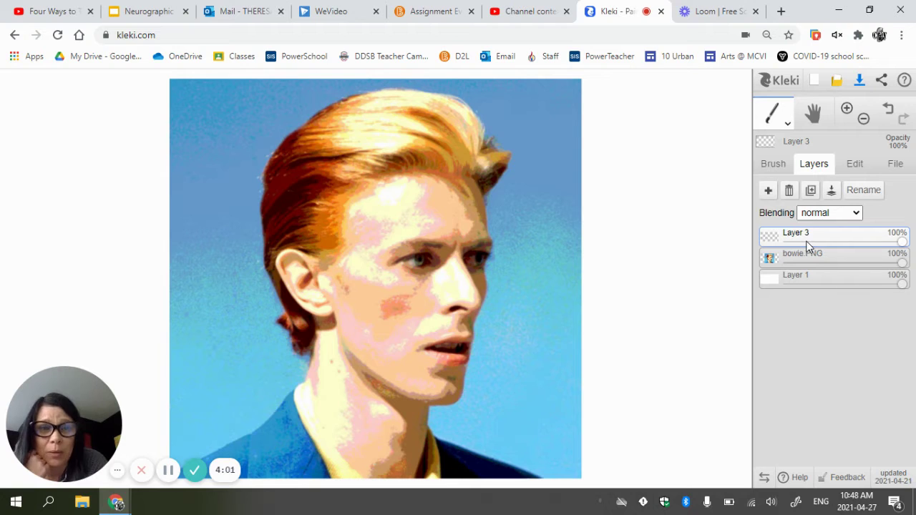
{"action": "left_click", "coordinate": [776, 171]}
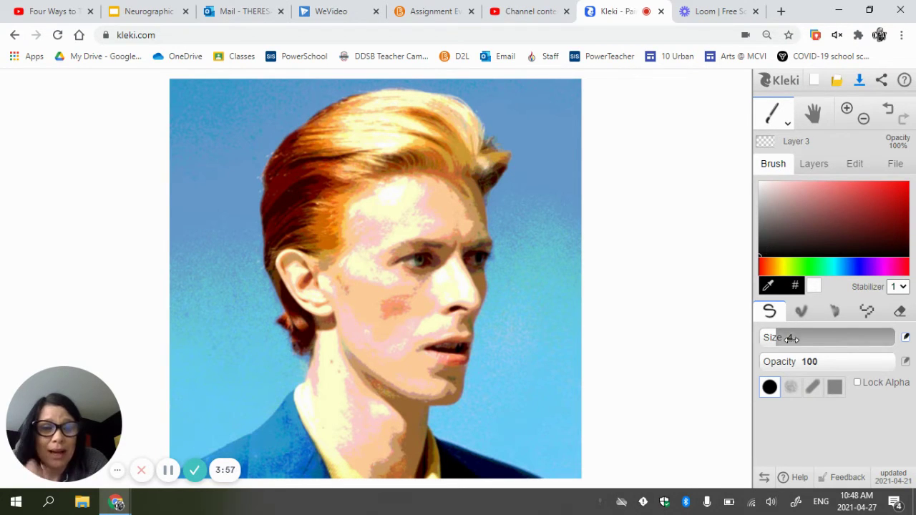
{"action": "left_click_drag", "start_coordinate": [778, 340], "coordinate": [767, 339]}
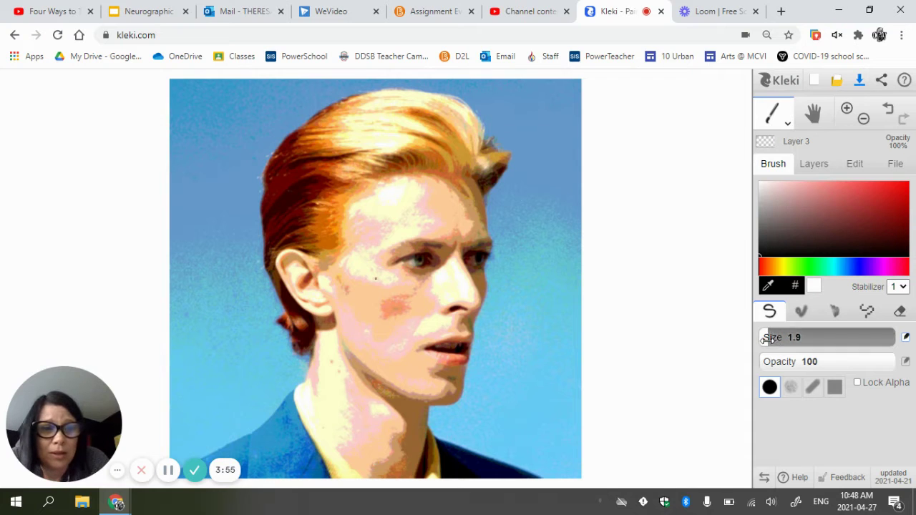
Trace the nose highlight, nostril, nose edge, far eye with its brow, and the far face contour in black on Layer 3
{"action": "left_click", "coordinate": [848, 109]}
{"action": "left_click", "coordinate": [848, 109]}
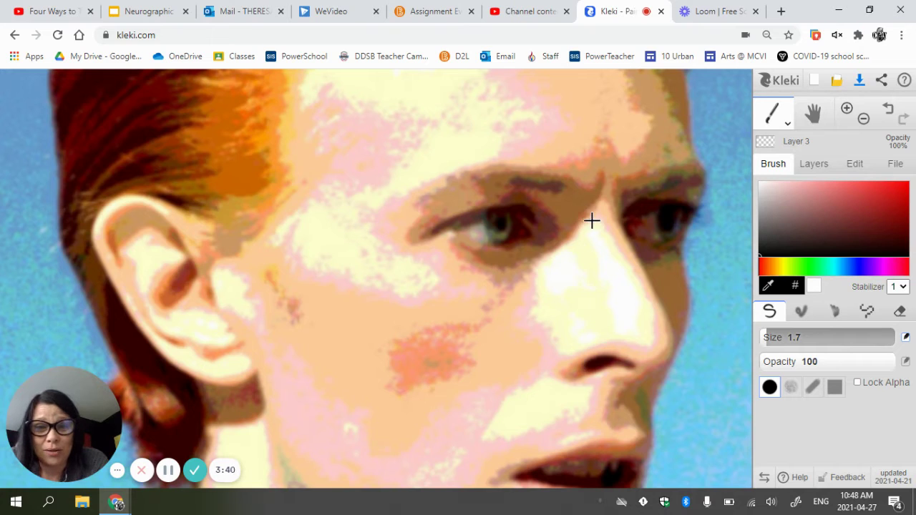
{"action": "mouse_move", "coordinate": [592, 221]}
{"action": "left_mouse_down"}
{"action": "mouse_move", "coordinate": [539, 262]}
{"action": "mouse_move", "coordinate": [531, 311]}
{"action": "mouse_move", "coordinate": [560, 350]}
{"action": "mouse_move", "coordinate": [649, 334]}
{"action": "mouse_move", "coordinate": [652, 312]}
{"action": "mouse_move", "coordinate": [602, 223]}
{"action": "left_mouse_up"}
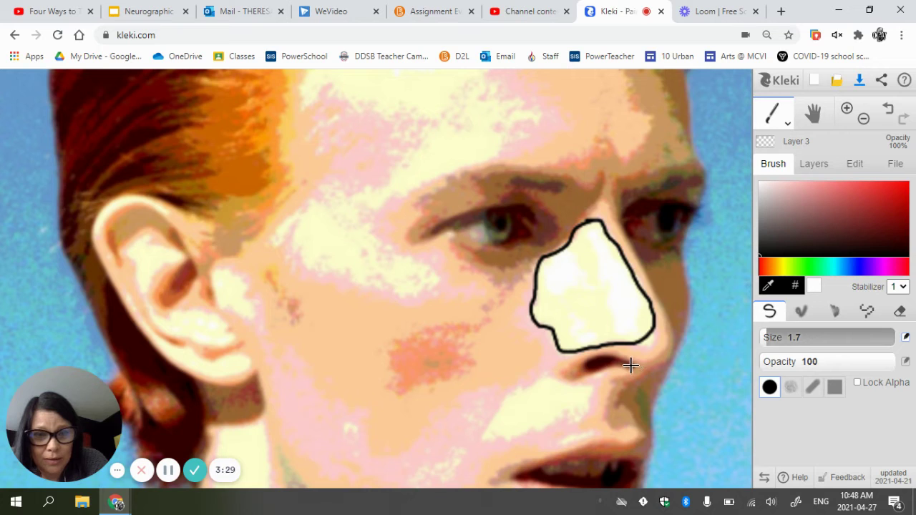
{"action": "mouse_move", "coordinate": [630, 366]}
{"action": "left_mouse_down"}
{"action": "mouse_move", "coordinate": [586, 368]}
{"action": "mouse_move", "coordinate": [632, 368]}
{"action": "mouse_move", "coordinate": [595, 353]}
{"action": "mouse_move", "coordinate": [565, 375]}
{"action": "mouse_move", "coordinate": [592, 375]}
{"action": "mouse_move", "coordinate": [600, 351]}
{"action": "mouse_move", "coordinate": [641, 358]}
{"action": "mouse_move", "coordinate": [665, 335]}
{"action": "mouse_move", "coordinate": [616, 185]}
{"action": "mouse_move", "coordinate": [629, 170]}
{"action": "mouse_move", "coordinate": [684, 158]}
{"action": "mouse_move", "coordinate": [706, 168]}
{"action": "mouse_move", "coordinate": [702, 175]}
{"action": "mouse_move", "coordinate": [629, 188]}
{"action": "mouse_move", "coordinate": [619, 208]}
{"action": "mouse_move", "coordinate": [675, 174]}
{"action": "mouse_move", "coordinate": [681, 180]}
{"action": "mouse_move", "coordinate": [622, 210]}
{"action": "mouse_move", "coordinate": [694, 205]}
{"action": "left_mouse_up"}
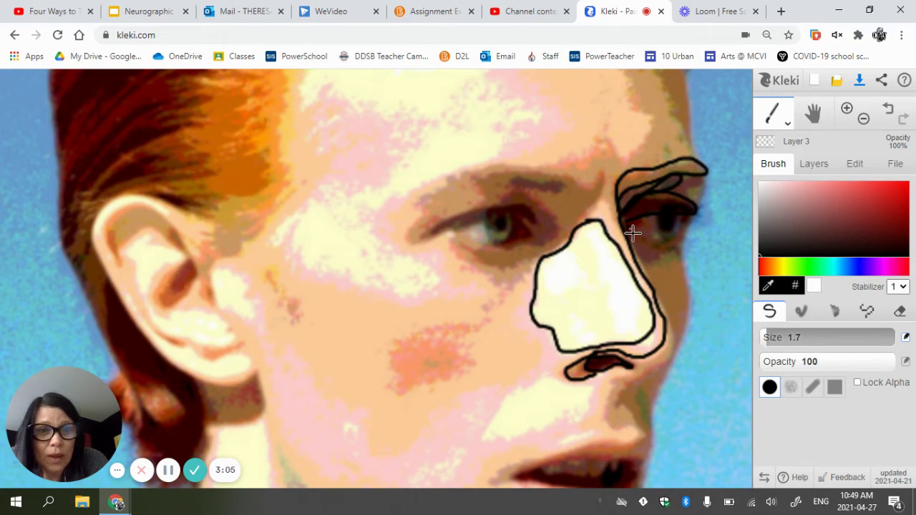
{"action": "mouse_move", "coordinate": [632, 233]}
{"action": "left_mouse_down"}
{"action": "mouse_move", "coordinate": [687, 226]}
{"action": "mouse_move", "coordinate": [686, 213]}
{"action": "mouse_move", "coordinate": [670, 209]}
{"action": "mouse_move", "coordinate": [655, 228]}
{"action": "mouse_move", "coordinate": [679, 230]}
{"action": "mouse_move", "coordinate": [675, 215]}
{"action": "mouse_move", "coordinate": [663, 223]}
{"action": "mouse_move", "coordinate": [673, 226]}
{"action": "mouse_move", "coordinate": [674, 216]}
{"action": "mouse_move", "coordinate": [676, 243]}
{"action": "mouse_move", "coordinate": [636, 261]}
{"action": "mouse_move", "coordinate": [696, 212]}
{"action": "mouse_move", "coordinate": [705, 172]}
{"action": "left_mouse_up"}
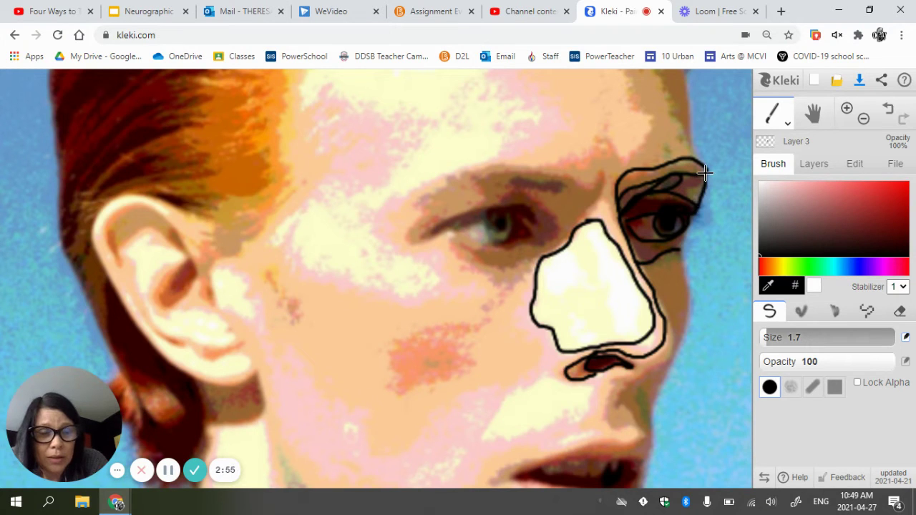
{"action": "mouse_move", "coordinate": [688, 227]}
{"action": "left_mouse_down"}
{"action": "mouse_move", "coordinate": [681, 349]}
{"action": "mouse_move", "coordinate": [651, 393]}
{"action": "mouse_move", "coordinate": [648, 433]}
{"action": "left_mouse_up"}
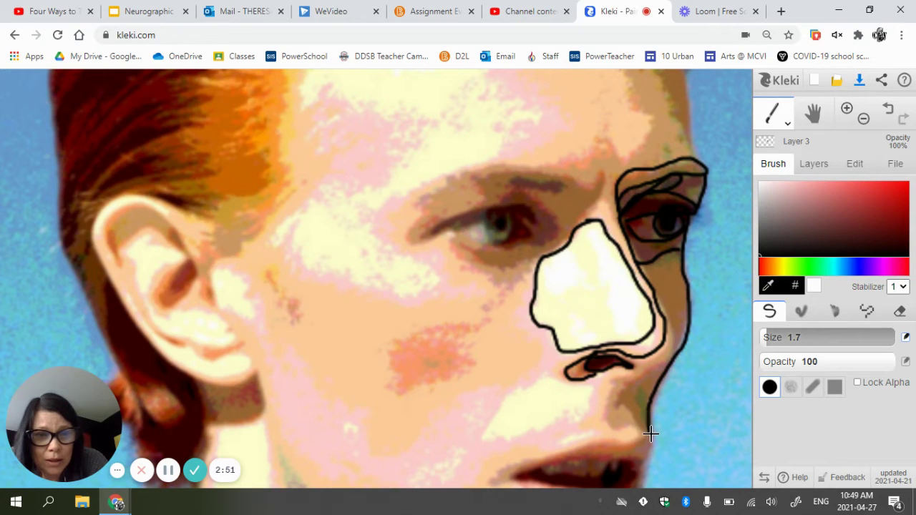
Fade the bowie.PNG layer to 0% opacity to inspect the line work, and restore it to 100%
{"action": "left_click", "coordinate": [820, 164]}
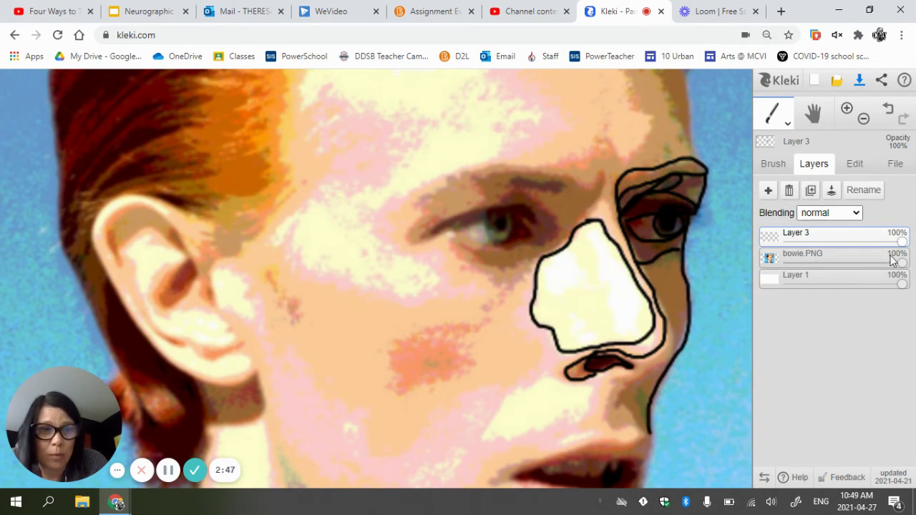
{"action": "left_click_drag", "start_coordinate": [902, 263], "coordinate": [775, 267]}
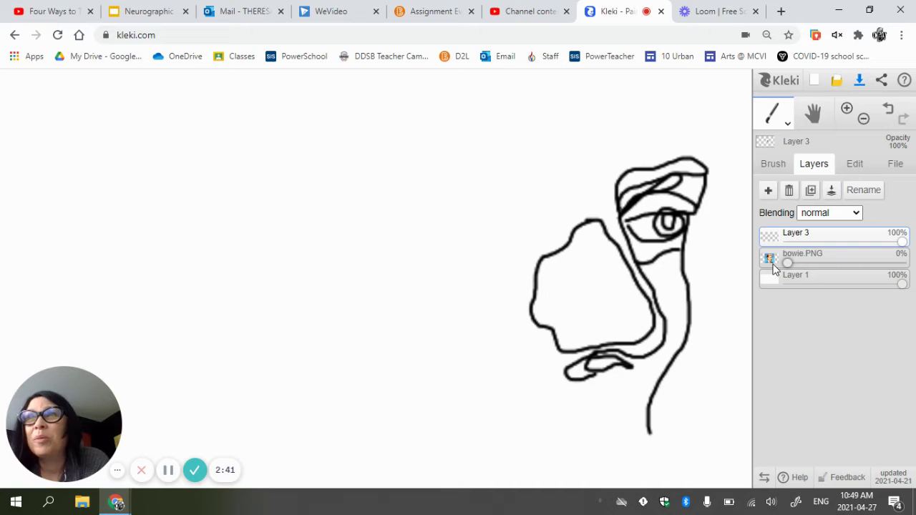
{"action": "left_click_drag", "start_coordinate": [775, 267], "coordinate": [912, 261]}
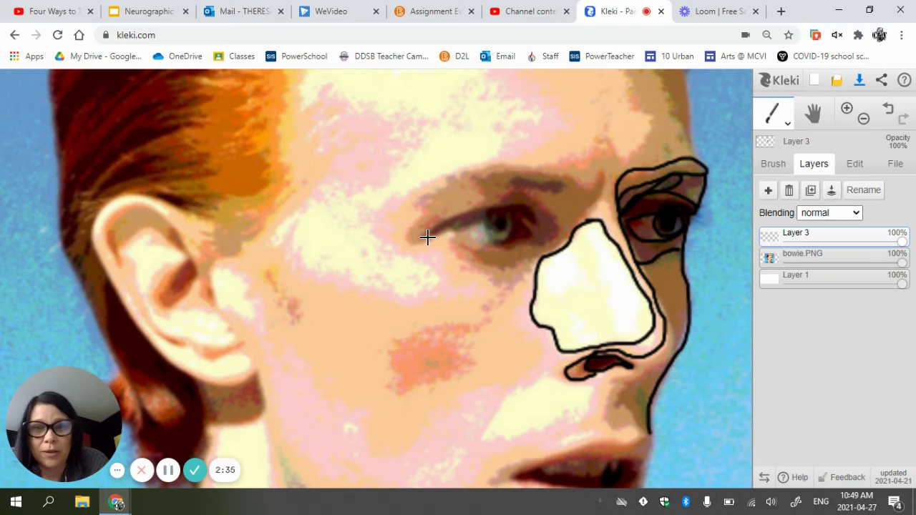
Trace the near eye and its lids, the brow shadows, the temple highlight and the cheek blush shape on Layer 3
{"action": "mouse_move", "coordinate": [432, 233]}
{"action": "left_mouse_down"}
{"action": "mouse_move", "coordinate": [484, 212]}
{"action": "mouse_move", "coordinate": [544, 216]}
{"action": "left_mouse_up"}
{"action": "mouse_move", "coordinate": [430, 236]}
{"action": "left_mouse_down"}
{"action": "mouse_move", "coordinate": [472, 181]}
{"action": "mouse_move", "coordinate": [522, 148]}
{"action": "mouse_move", "coordinate": [582, 179]}
{"action": "mouse_move", "coordinate": [597, 209]}
{"action": "mouse_move", "coordinate": [557, 240]}
{"action": "mouse_move", "coordinate": [526, 223]}
{"action": "mouse_move", "coordinate": [548, 237]}
{"action": "mouse_move", "coordinate": [538, 245]}
{"action": "mouse_move", "coordinate": [462, 247]}
{"action": "mouse_move", "coordinate": [468, 262]}
{"action": "mouse_move", "coordinate": [489, 266]}
{"action": "mouse_move", "coordinate": [548, 240]}
{"action": "left_mouse_up"}
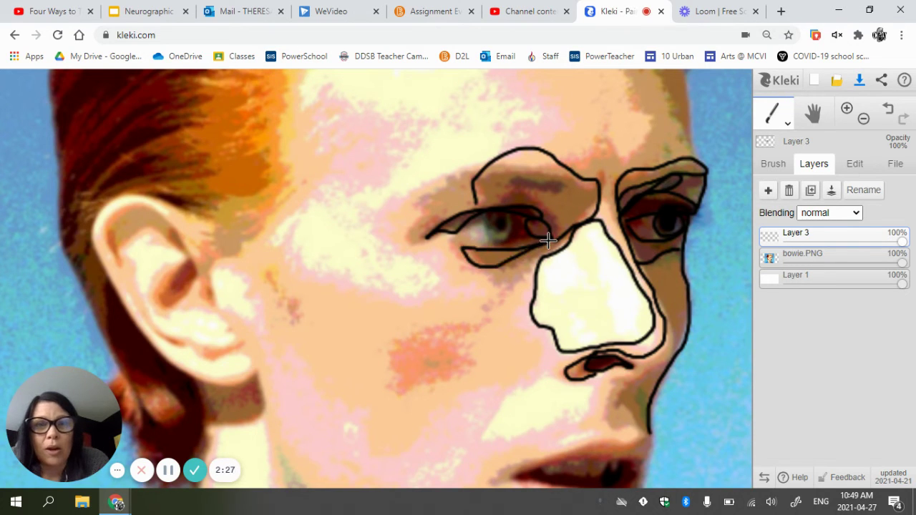
{"action": "mouse_move", "coordinate": [507, 205]}
{"action": "left_mouse_down"}
{"action": "mouse_move", "coordinate": [528, 193]}
{"action": "mouse_move", "coordinate": [559, 222]}
{"action": "left_mouse_up"}
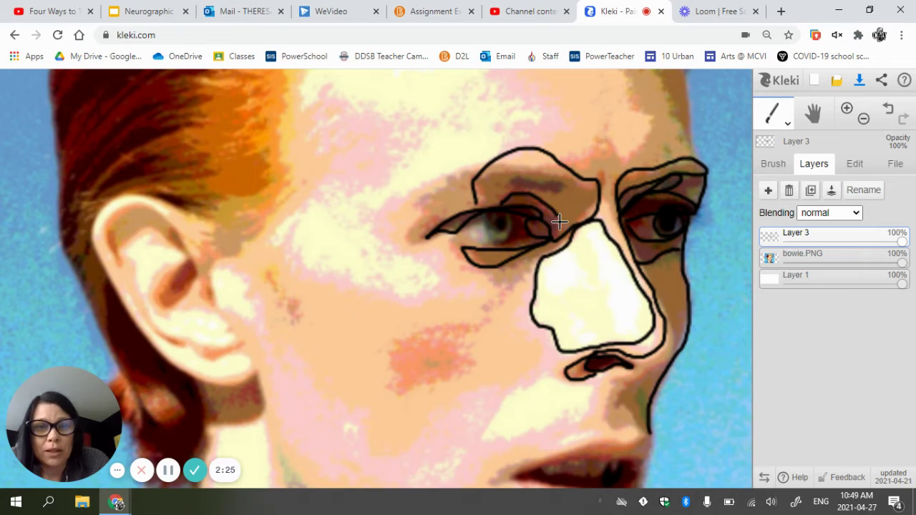
{"action": "mouse_move", "coordinate": [509, 180]}
{"action": "left_mouse_down"}
{"action": "mouse_move", "coordinate": [560, 183]}
{"action": "mouse_move", "coordinate": [503, 175]}
{"action": "mouse_move", "coordinate": [423, 207]}
{"action": "mouse_move", "coordinate": [411, 239]}
{"action": "mouse_move", "coordinate": [422, 239]}
{"action": "left_mouse_up"}
{"action": "mouse_move", "coordinate": [463, 165]}
{"action": "left_mouse_down"}
{"action": "mouse_move", "coordinate": [395, 203]}
{"action": "mouse_move", "coordinate": [379, 231]}
{"action": "mouse_move", "coordinate": [429, 262]}
{"action": "mouse_move", "coordinate": [428, 284]}
{"action": "mouse_move", "coordinate": [393, 293]}
{"action": "mouse_move", "coordinate": [305, 271]}
{"action": "mouse_move", "coordinate": [284, 247]}
{"action": "mouse_move", "coordinate": [288, 215]}
{"action": "mouse_move", "coordinate": [310, 194]}
{"action": "mouse_move", "coordinate": [353, 187]}
{"action": "mouse_move", "coordinate": [392, 146]}
{"action": "mouse_move", "coordinate": [306, 109]}
{"action": "mouse_move", "coordinate": [301, 72]}
{"action": "left_mouse_up"}
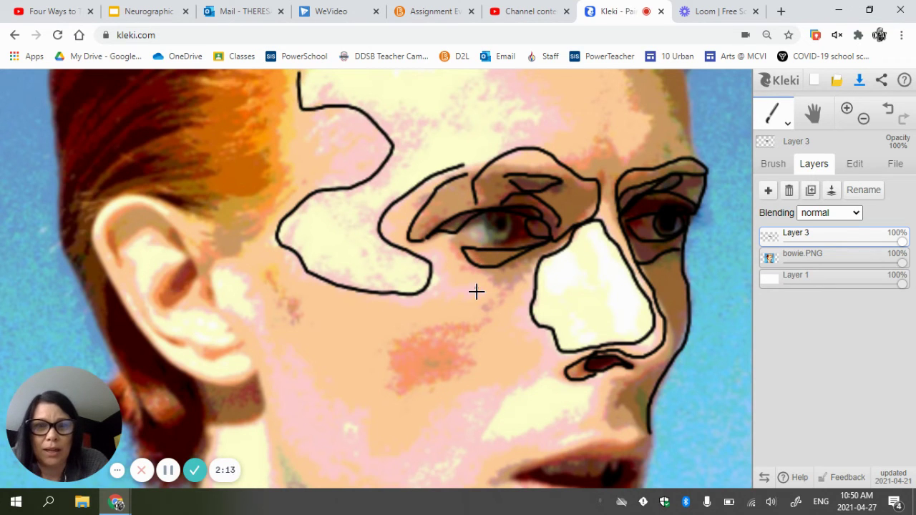
{"action": "mouse_move", "coordinate": [460, 249]}
{"action": "left_mouse_down"}
{"action": "mouse_move", "coordinate": [494, 283]}
{"action": "mouse_move", "coordinate": [481, 311]}
{"action": "mouse_move", "coordinate": [417, 331]}
{"action": "mouse_move", "coordinate": [396, 355]}
{"action": "mouse_move", "coordinate": [408, 387]}
{"action": "mouse_move", "coordinate": [448, 389]}
{"action": "mouse_move", "coordinate": [473, 365]}
{"action": "mouse_move", "coordinate": [536, 251]}
{"action": "left_mouse_up"}
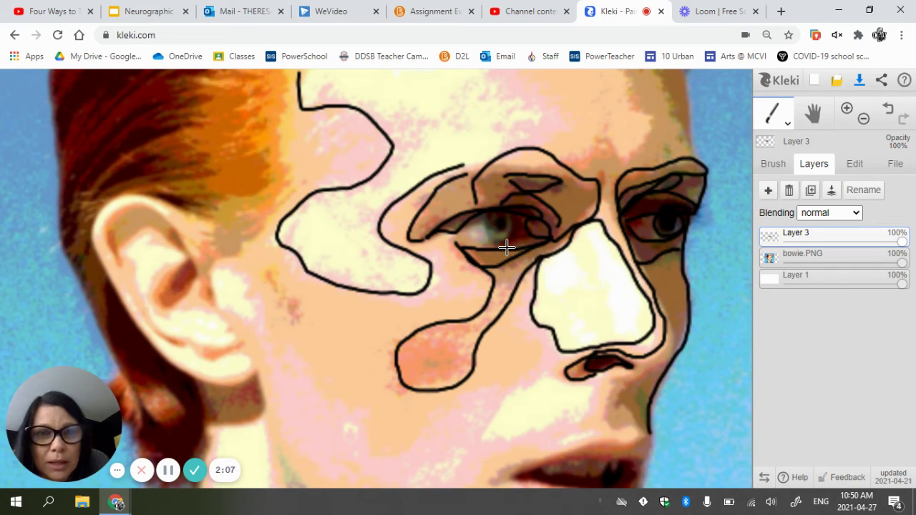
Draw the pupil and iris outlines inside the near eye
{"action": "left_click", "coordinate": [848, 109]}
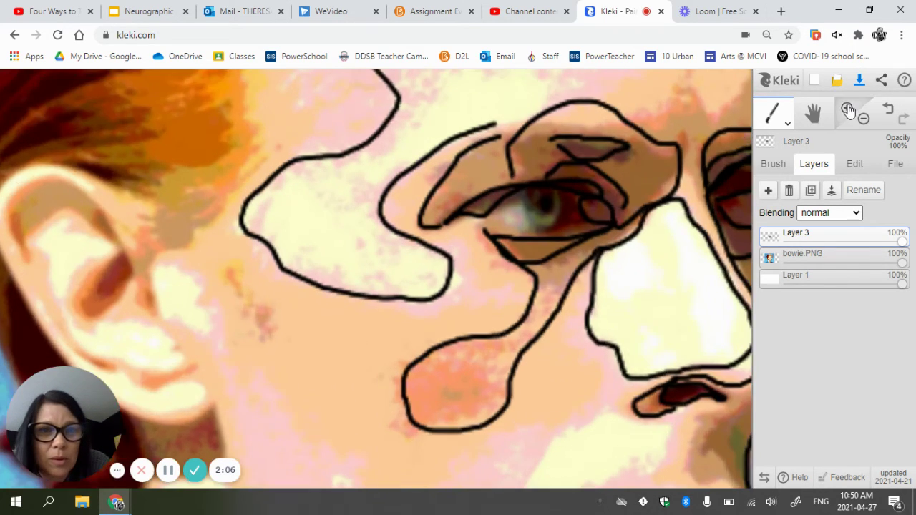
{"action": "left_click", "coordinate": [847, 109]}
{"action": "mouse_move", "coordinate": [573, 221]}
{"action": "left_mouse_down"}
{"action": "mouse_move", "coordinate": [576, 251]}
{"action": "mouse_move", "coordinate": [574, 243]}
{"action": "mouse_move", "coordinate": [628, 249]}
{"action": "mouse_move", "coordinate": [666, 223]}
{"action": "left_mouse_up"}
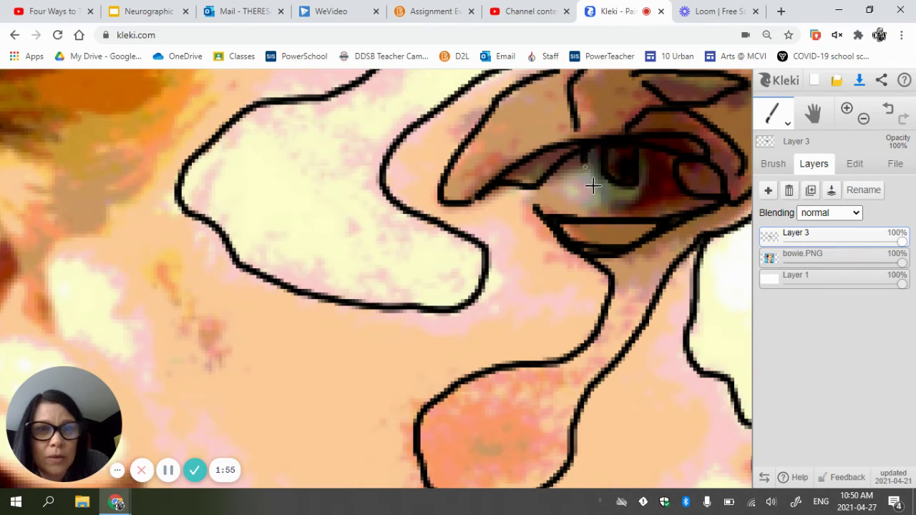
{"action": "mouse_move", "coordinate": [594, 186]}
{"action": "left_mouse_down"}
{"action": "mouse_move", "coordinate": [642, 204]}
{"action": "mouse_move", "coordinate": [655, 169]}
{"action": "mouse_move", "coordinate": [630, 143]}
{"action": "mouse_move", "coordinate": [558, 144]}
{"action": "mouse_move", "coordinate": [580, 145]}
{"action": "mouse_move", "coordinate": [509, 177]}
{"action": "left_mouse_up"}
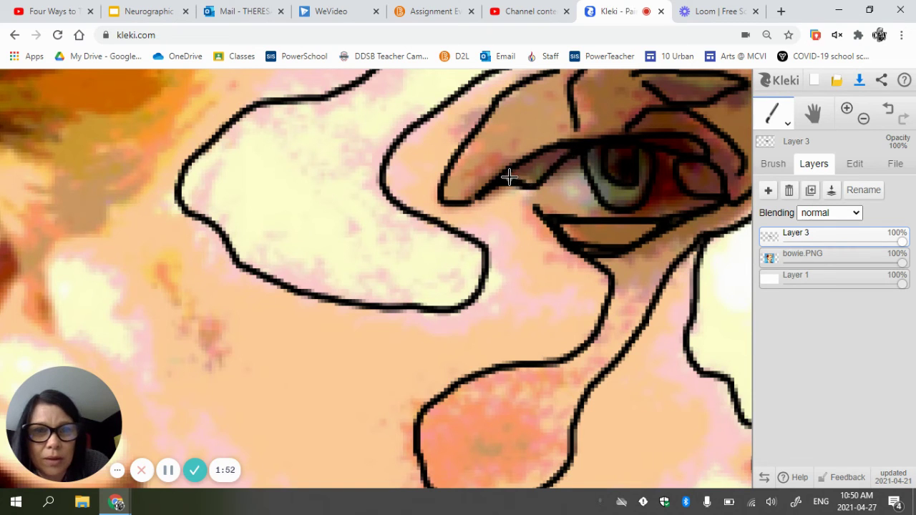
Delete the bowie.PNG photo layer, keeping the traced lines over the white Layer 1
{"action": "left_click", "coordinate": [863, 118]}
{"action": "left_click", "coordinate": [863, 118]}
{"action": "left_click", "coordinate": [863, 118]}
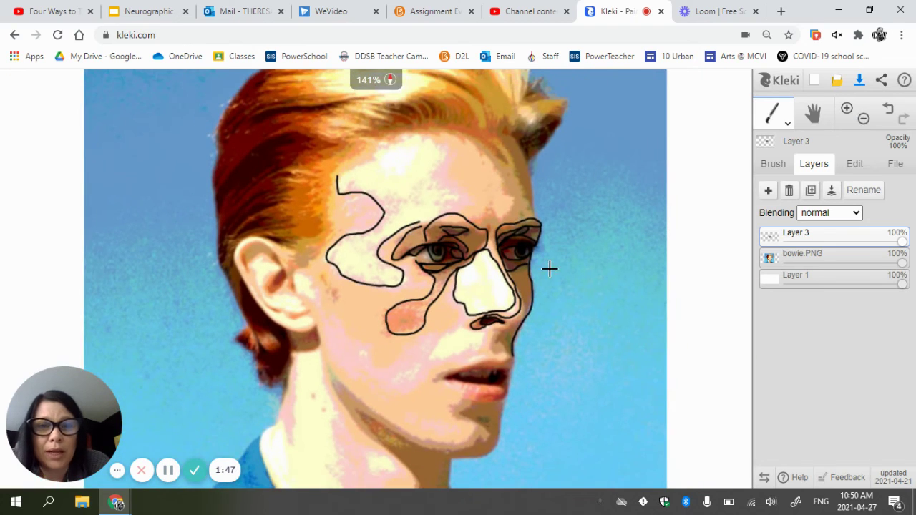
{"action": "left_click", "coordinate": [788, 265]}
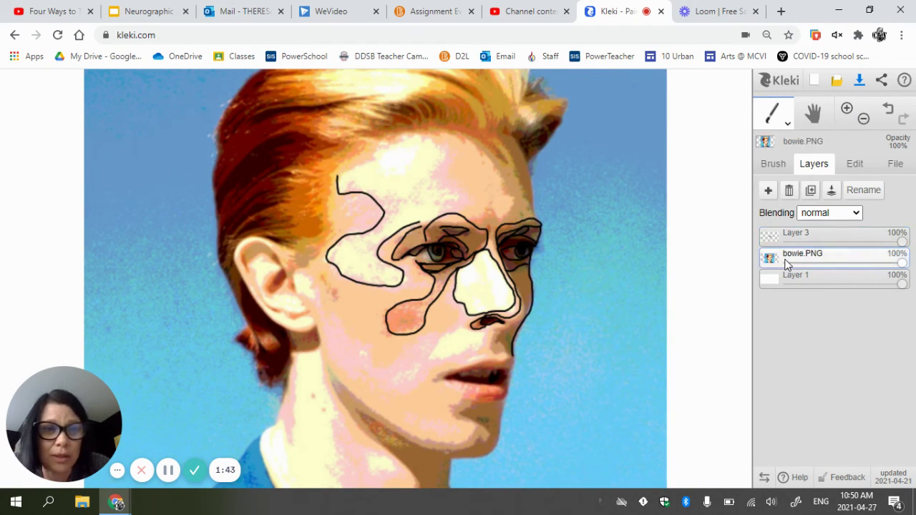
{"action": "left_click", "coordinate": [790, 191]}
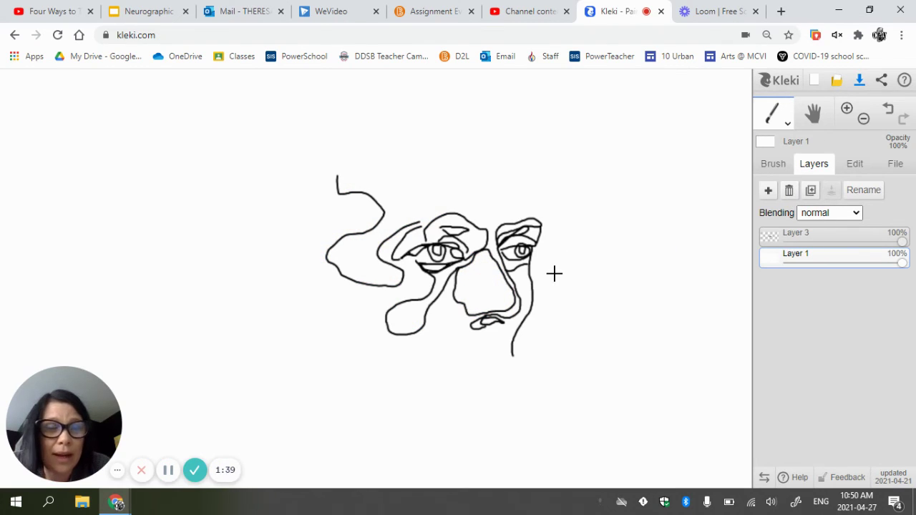
Fill the outlined nose area with a muted reddish brown on Layer 1, using the Fill tool
{"action": "left_click", "coordinate": [771, 114]}
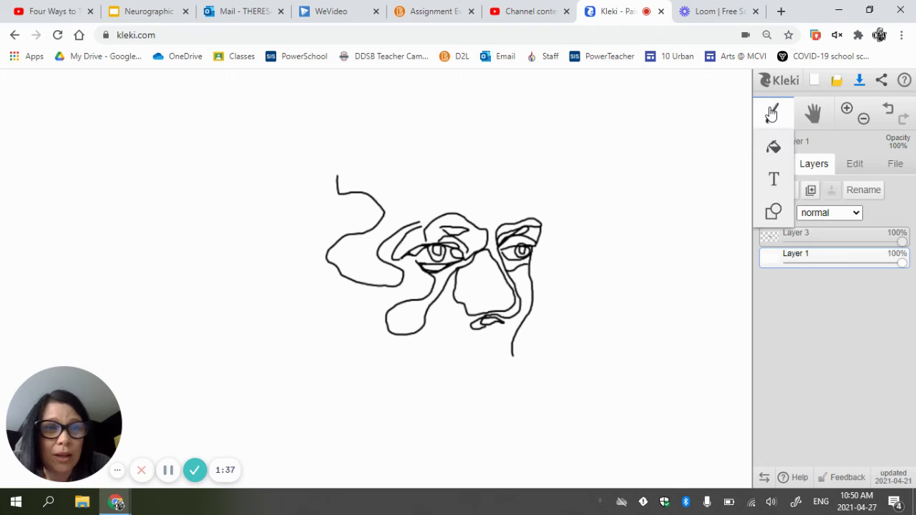
{"action": "left_click", "coordinate": [768, 143]}
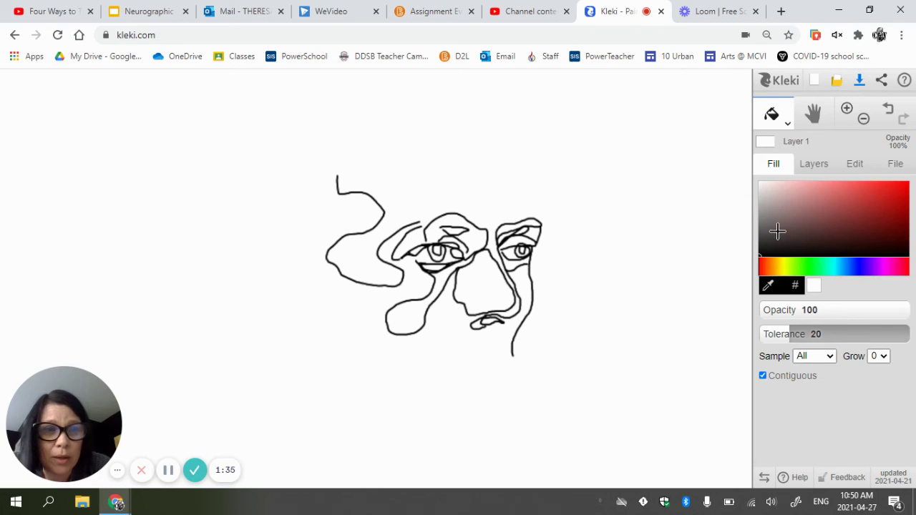
{"action": "left_click", "coordinate": [807, 215]}
{"action": "left_click", "coordinate": [497, 290]}
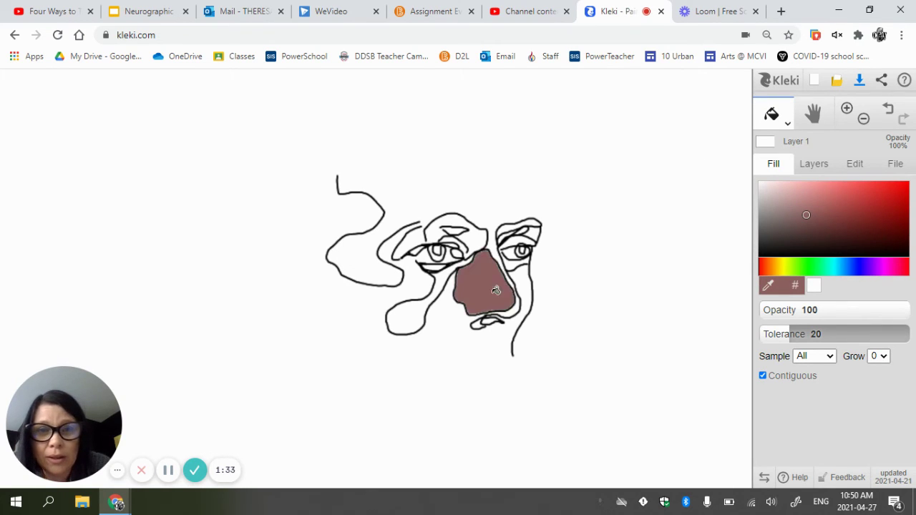
Shade the near eye on Layer 1 with the reddish-brown brush at size 9 and opacity 9
{"action": "left_click", "coordinate": [780, 123]}
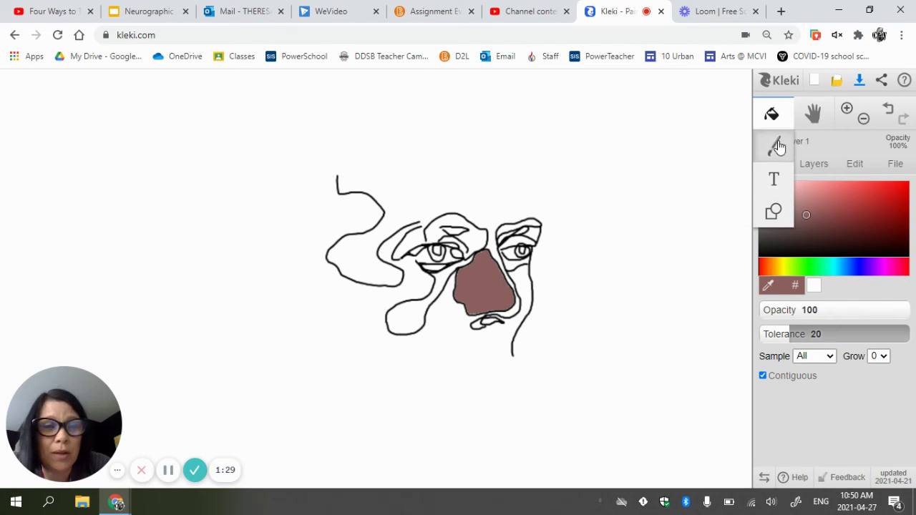
{"action": "left_click", "coordinate": [776, 152]}
{"action": "left_click", "coordinate": [812, 165]}
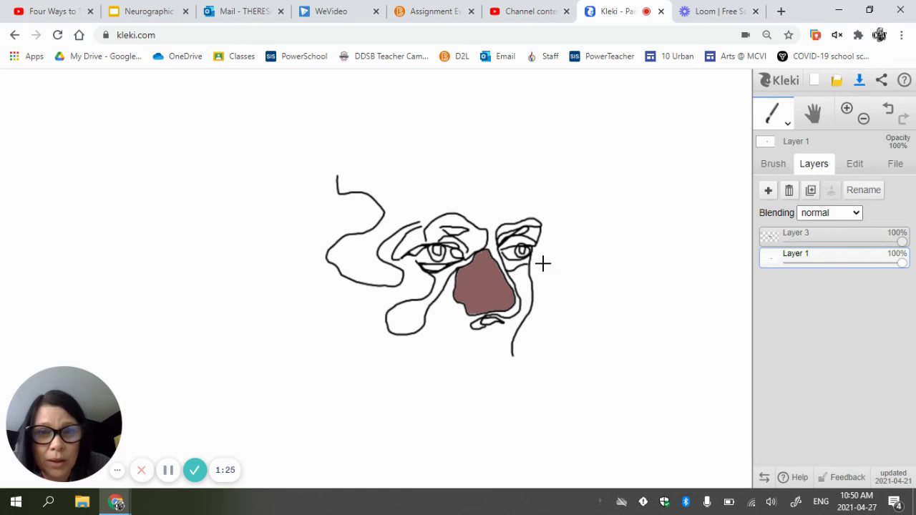
{"action": "left_click", "coordinate": [773, 164]}
{"action": "left_click_drag", "start_coordinate": [768, 342], "coordinate": [789, 341]}
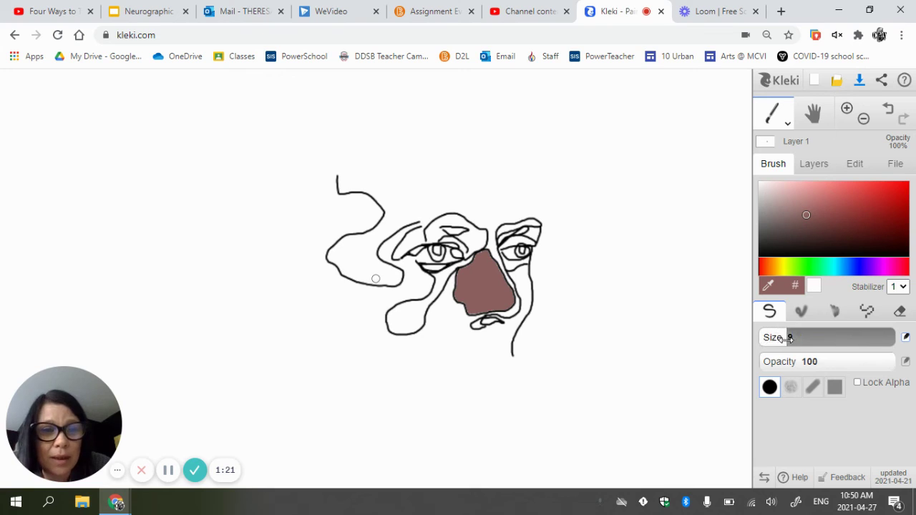
{"action": "left_click_drag", "start_coordinate": [886, 362], "coordinate": [782, 363]}
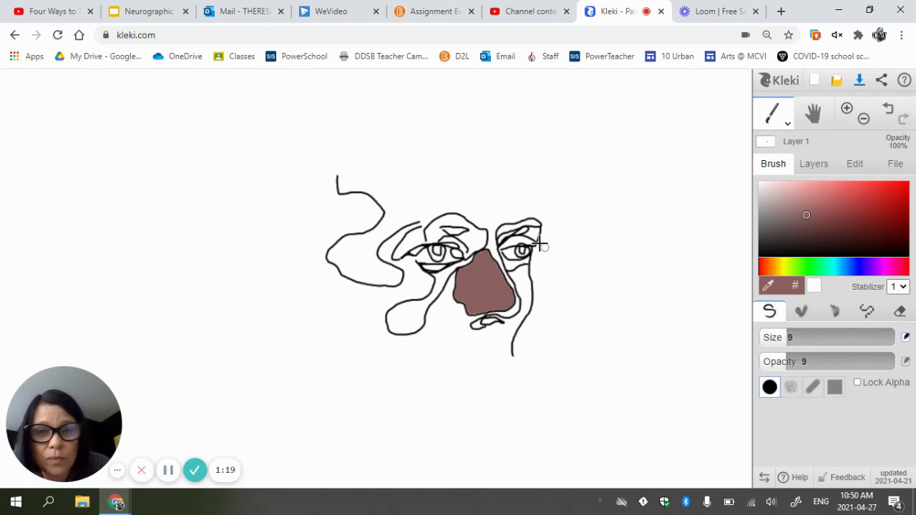
{"action": "mouse_move", "coordinate": [435, 249]}
{"action": "left_mouse_down"}
{"action": "mouse_move", "coordinate": [458, 251]}
{"action": "mouse_move", "coordinate": [422, 251]}
{"action": "mouse_move", "coordinate": [447, 251]}
{"action": "mouse_move", "coordinate": [435, 260]}
{"action": "mouse_move", "coordinate": [479, 251]}
{"action": "left_mouse_up"}
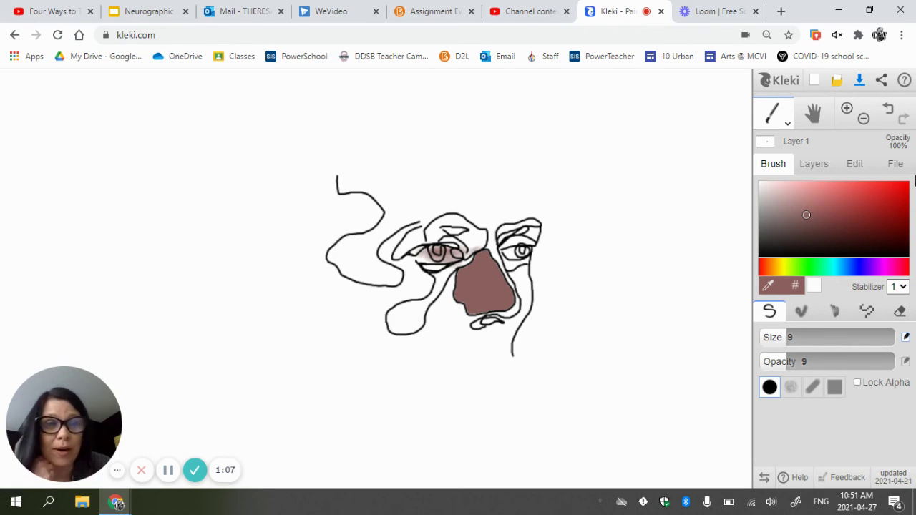
Open the choice of save formats for the drawing
{"action": "left_click", "coordinate": [895, 164]}
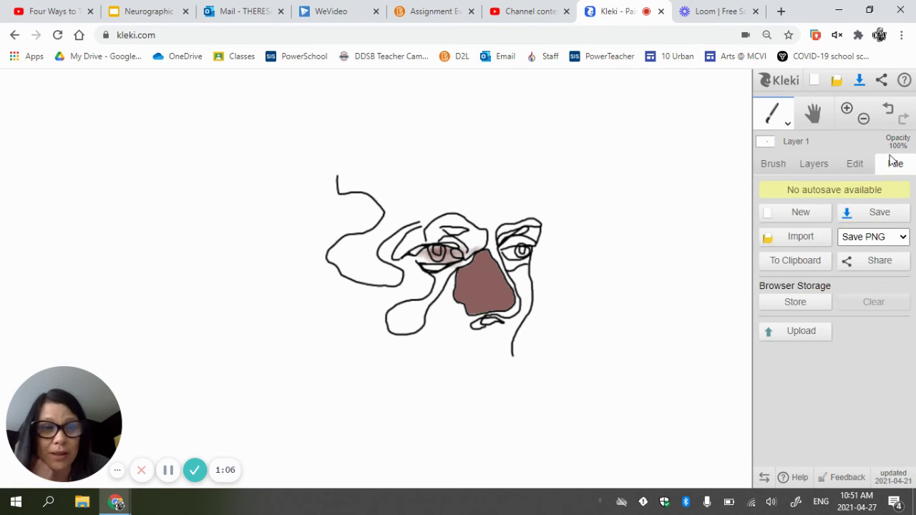
{"action": "left_click", "coordinate": [872, 237]}
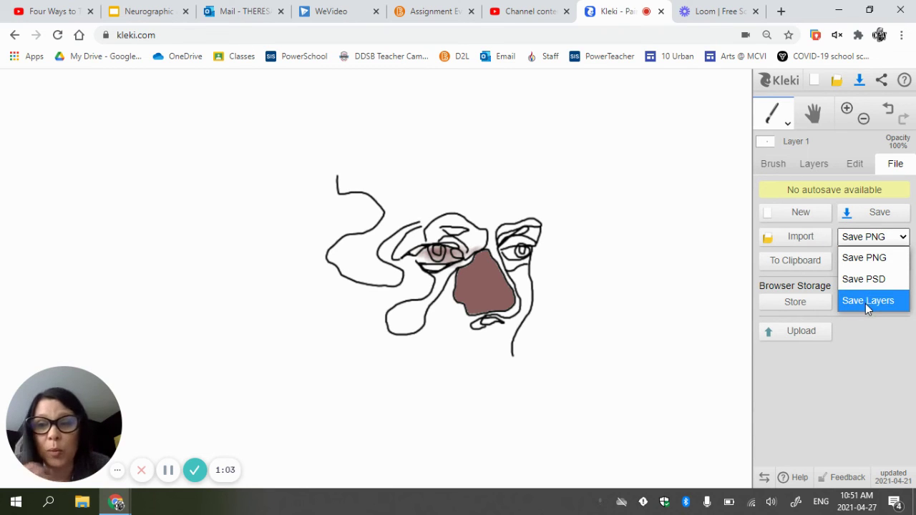